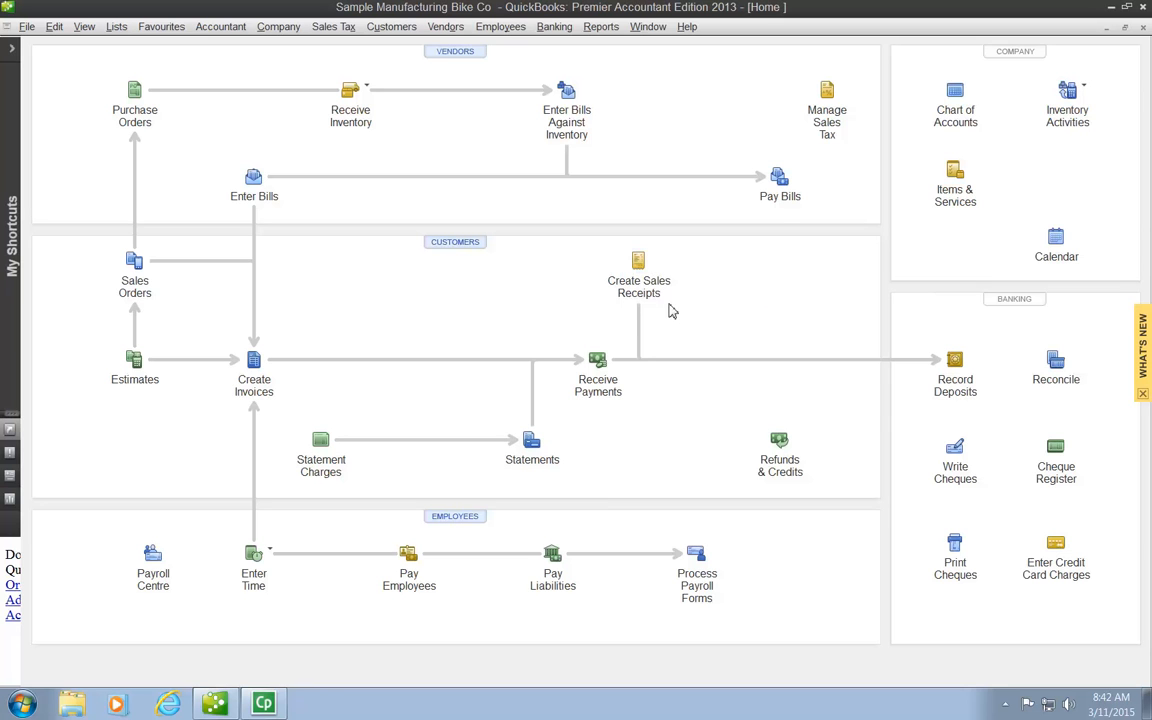
- Start a new sales receipt for the Cash Sales customer
{"action": "left_click", "coordinate": [638, 265]}
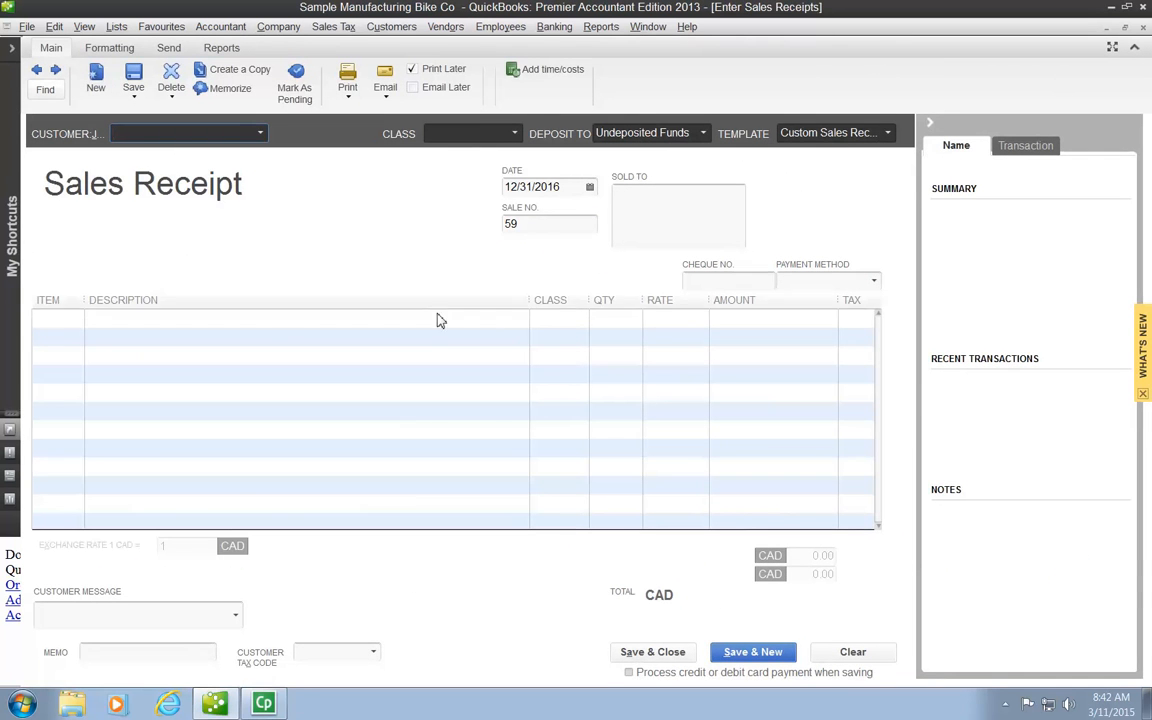
{"action": "left_click", "coordinate": [260, 135]}
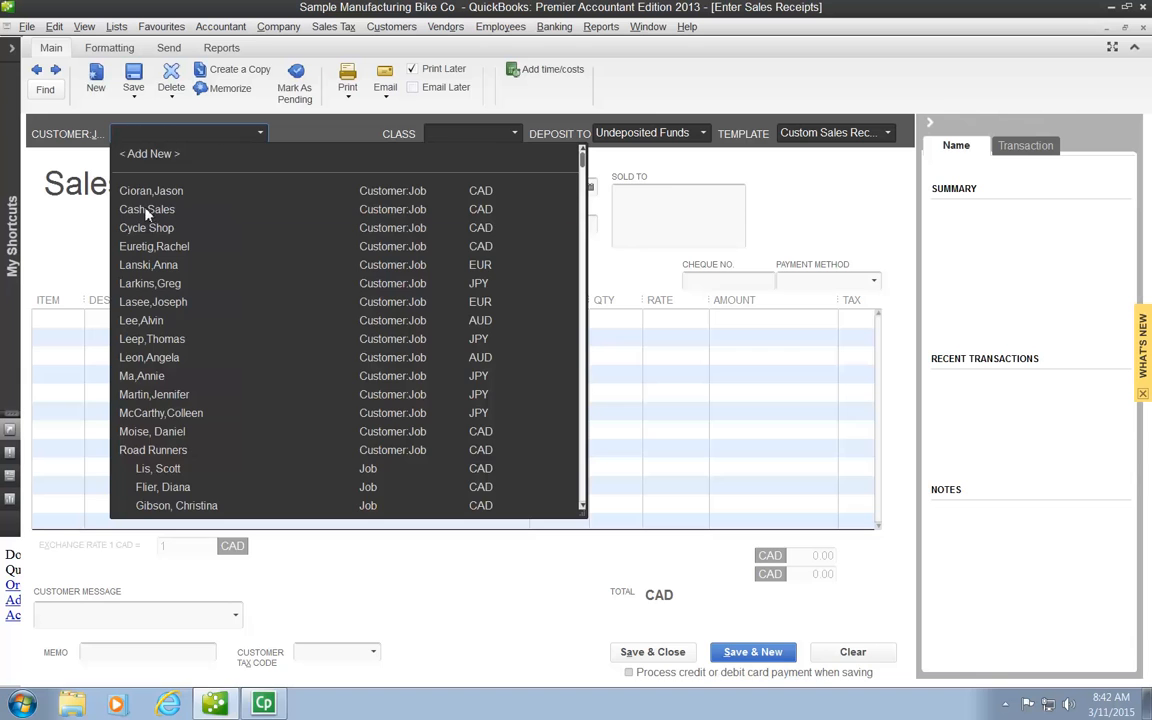
{"action": "left_click", "coordinate": [148, 211]}
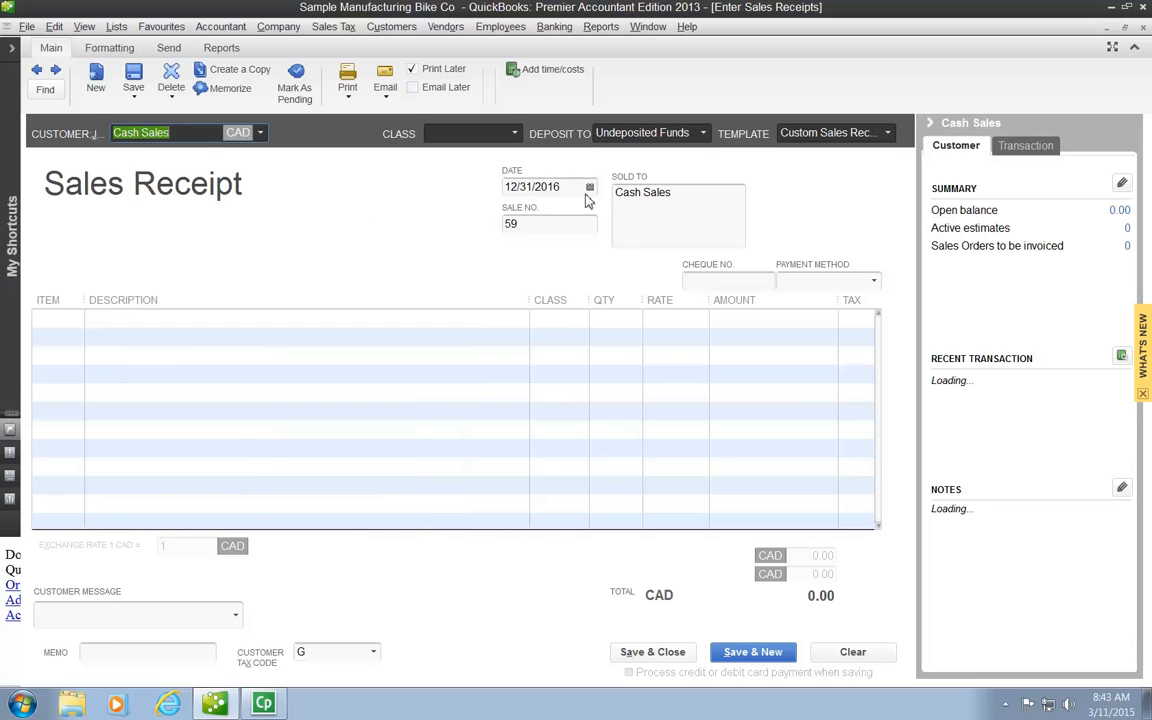
- Set the sales receipt's date to 03/11/2105 and keep the suggested sale number
{"action": "left_click_drag", "start_coordinate": [570, 186], "coordinate": [408, 171]}
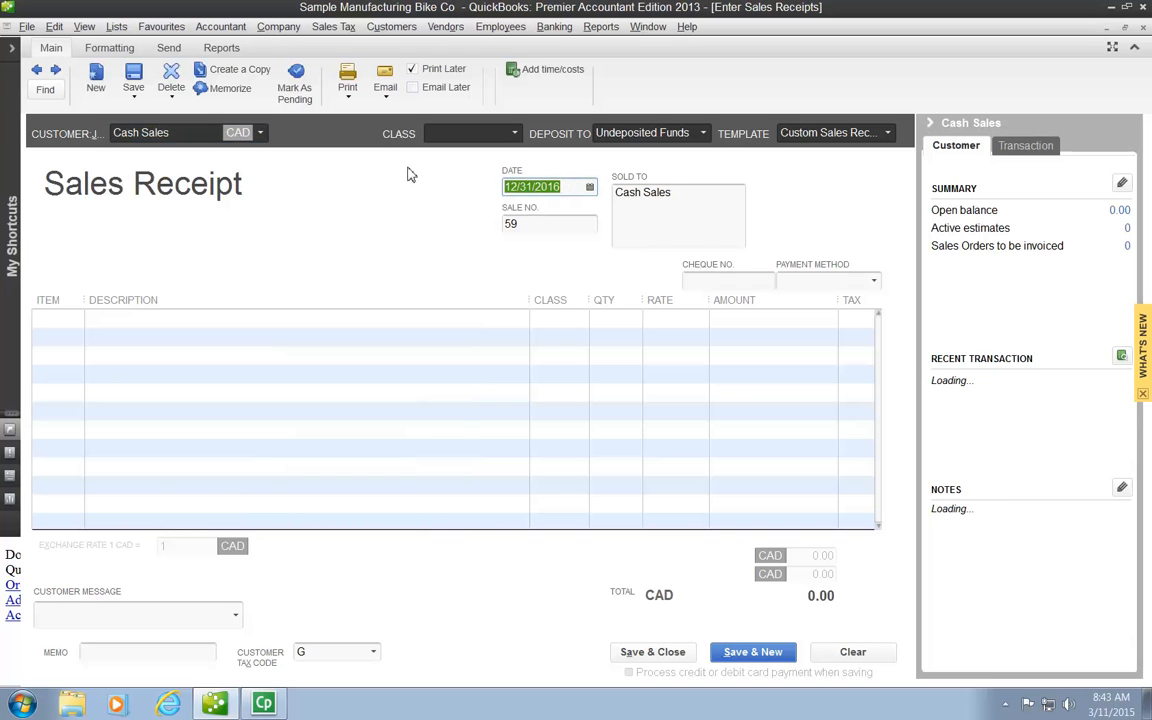
{"action": "type", "text": "03/"}
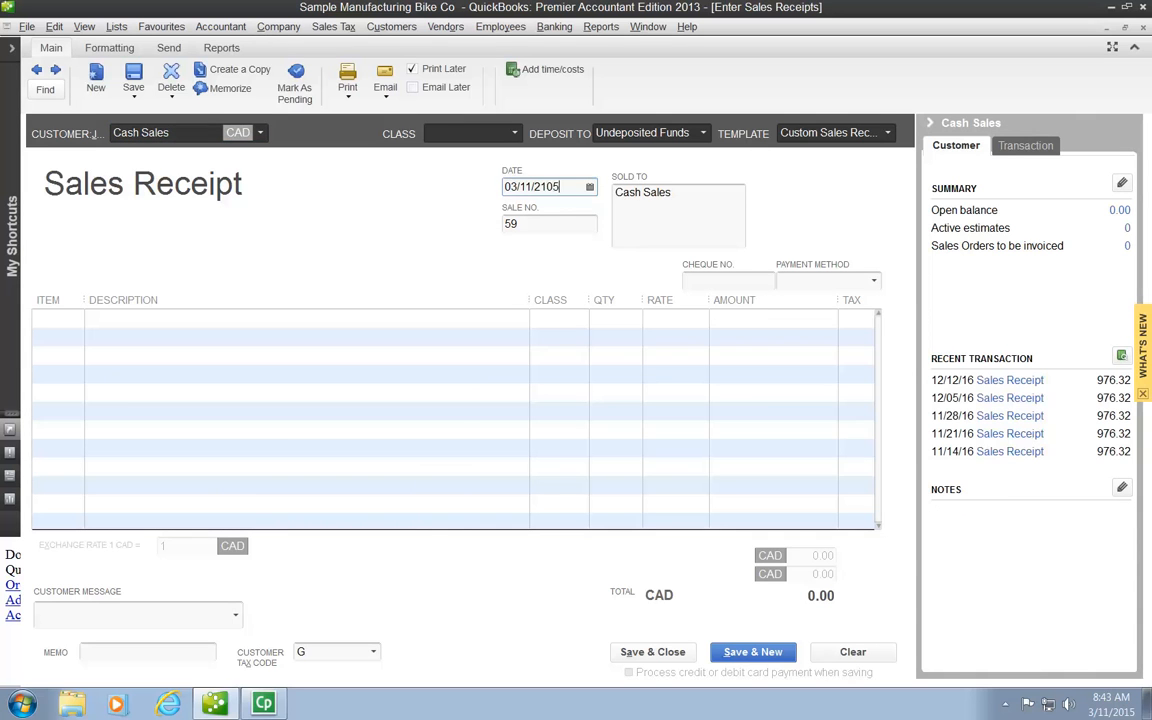
{"action": "key", "text": "Tab"}
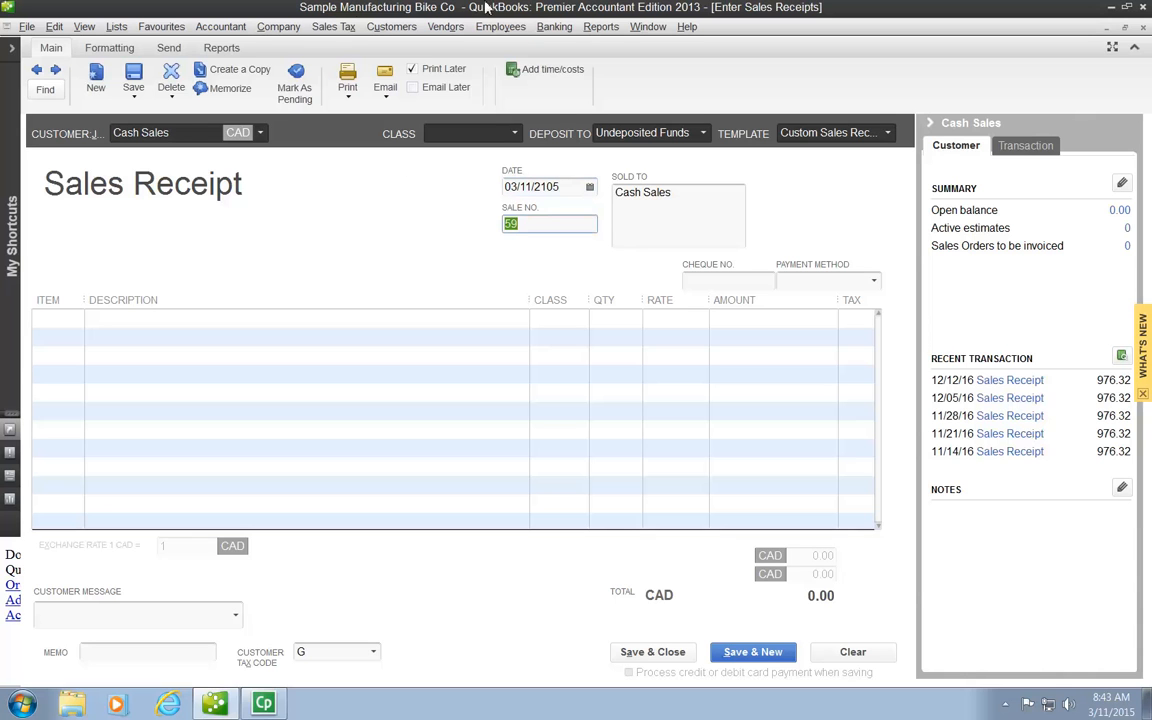
{"action": "left_click", "coordinate": [546, 229]}
- Set the payment method to Cash/Cheque and enter 125 as the cheque number
{"action": "left_click", "coordinate": [874, 282]}
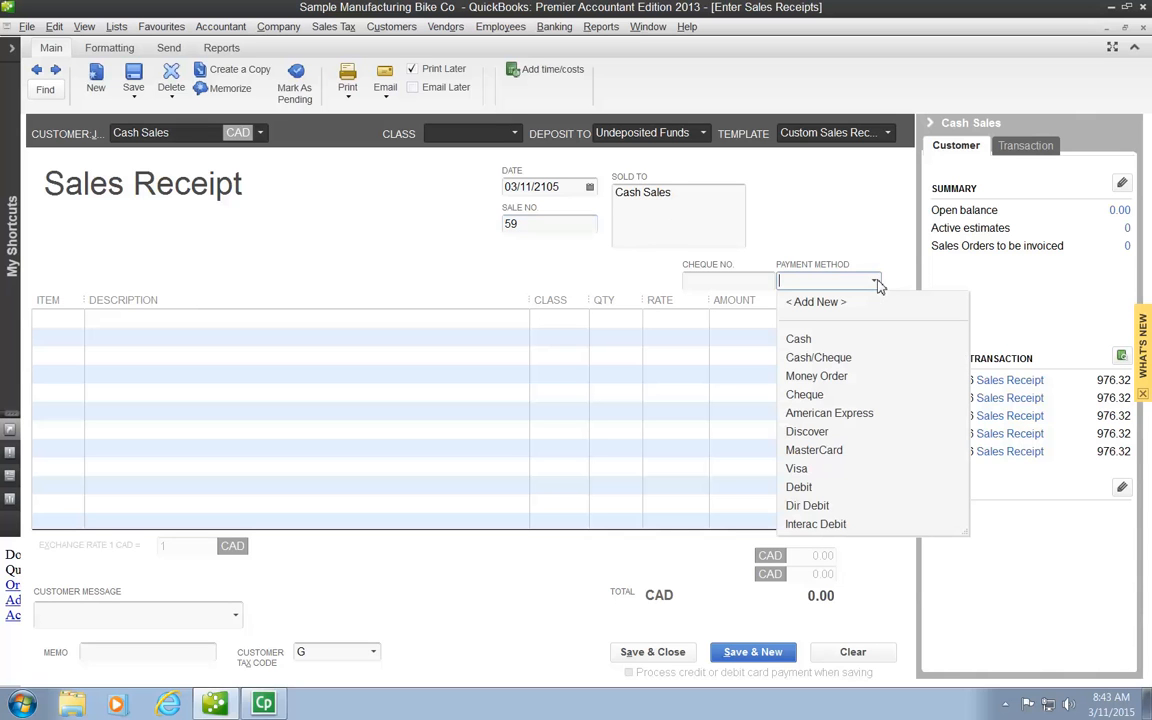
{"action": "left_click", "coordinate": [797, 341]}
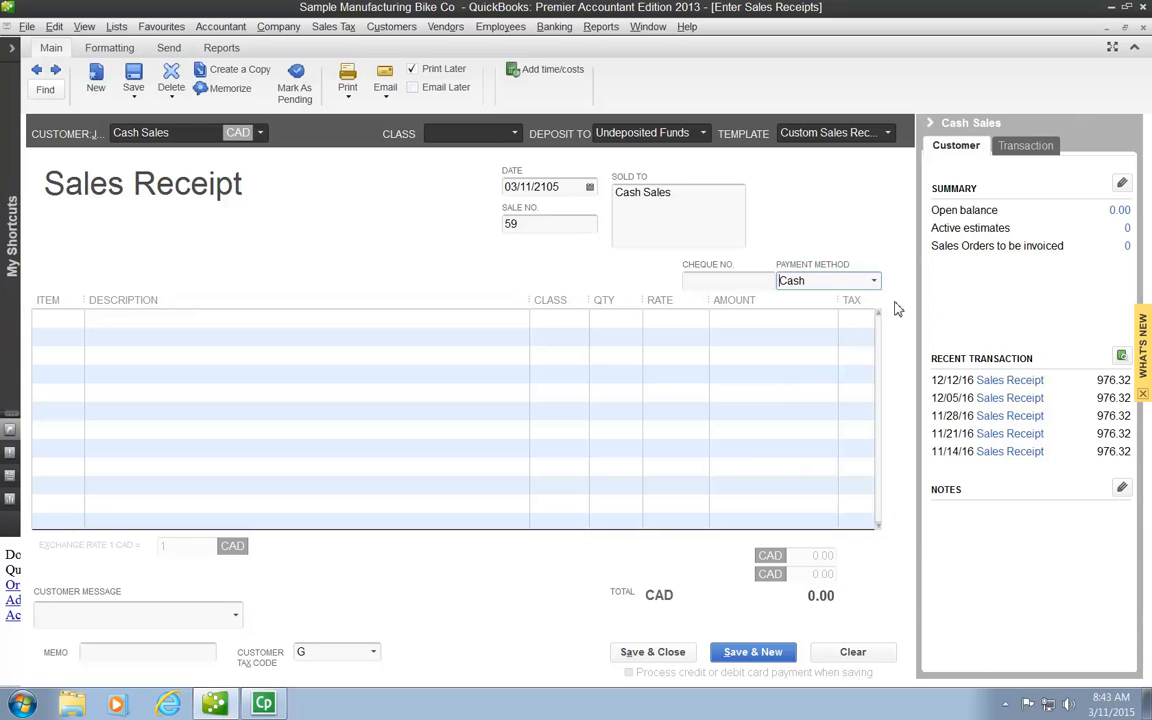
{"action": "left_click", "coordinate": [871, 283]}
{"action": "left_click", "coordinate": [803, 357]}
{"action": "left_click", "coordinate": [687, 283]}
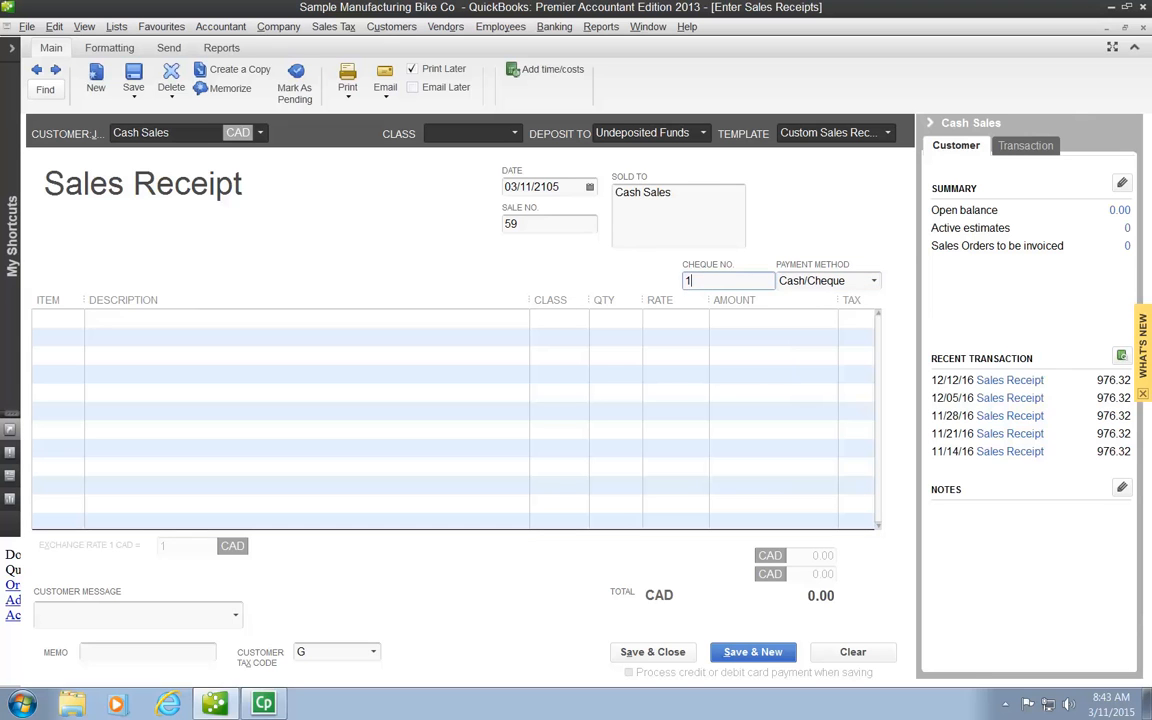
- Add item 2051 Disc Brake Adapters with a quantity of 2 as the receipt's first line
{"action": "left_click", "coordinate": [55, 318]}
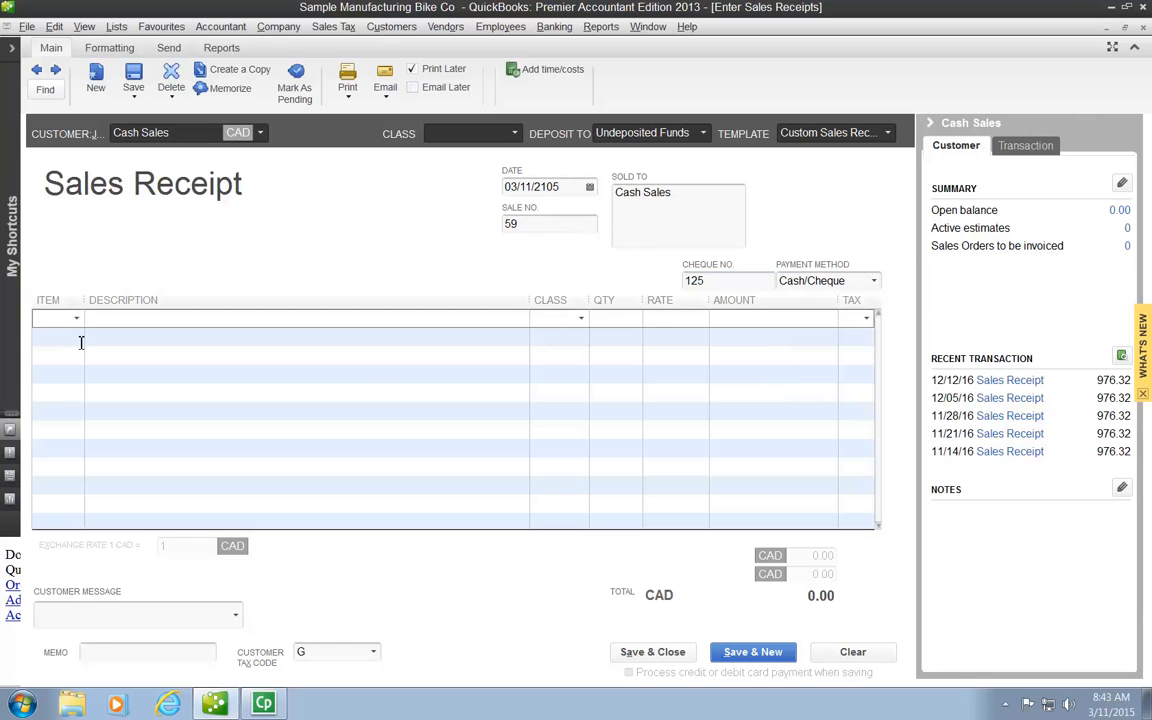
{"action": "left_click", "coordinate": [77, 321]}
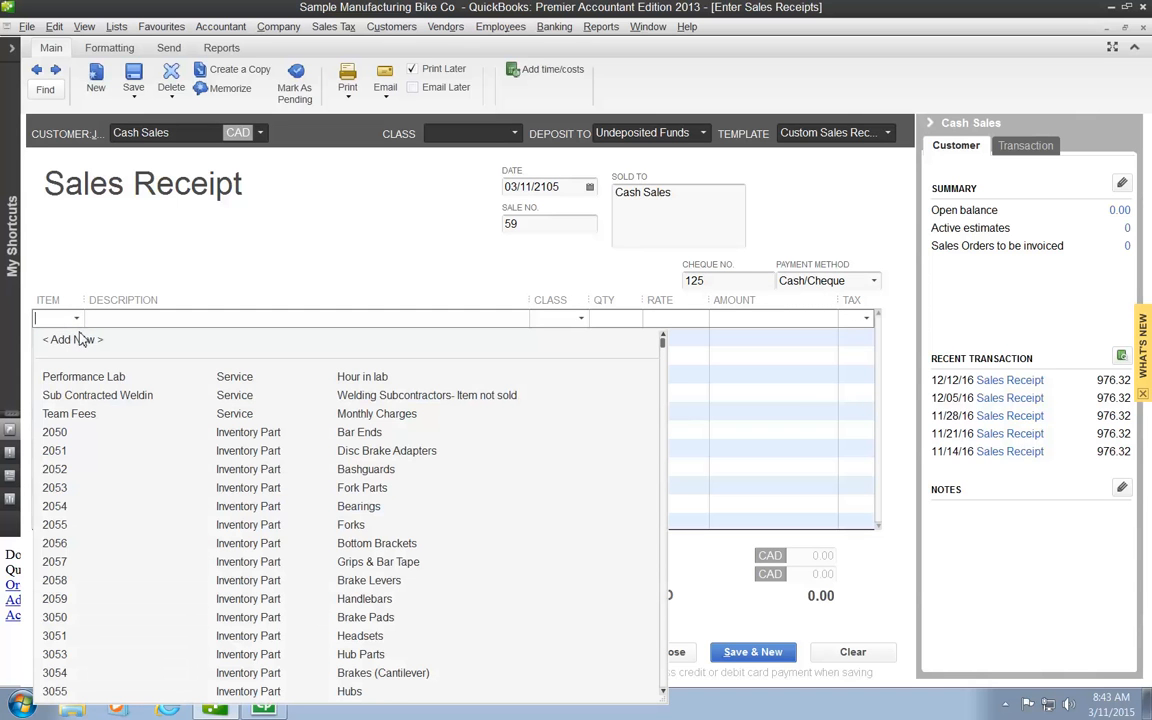
{"action": "left_click", "coordinate": [55, 451]}
{"action": "left_click", "coordinate": [618, 317]}
{"action": "type", "text": "2"}
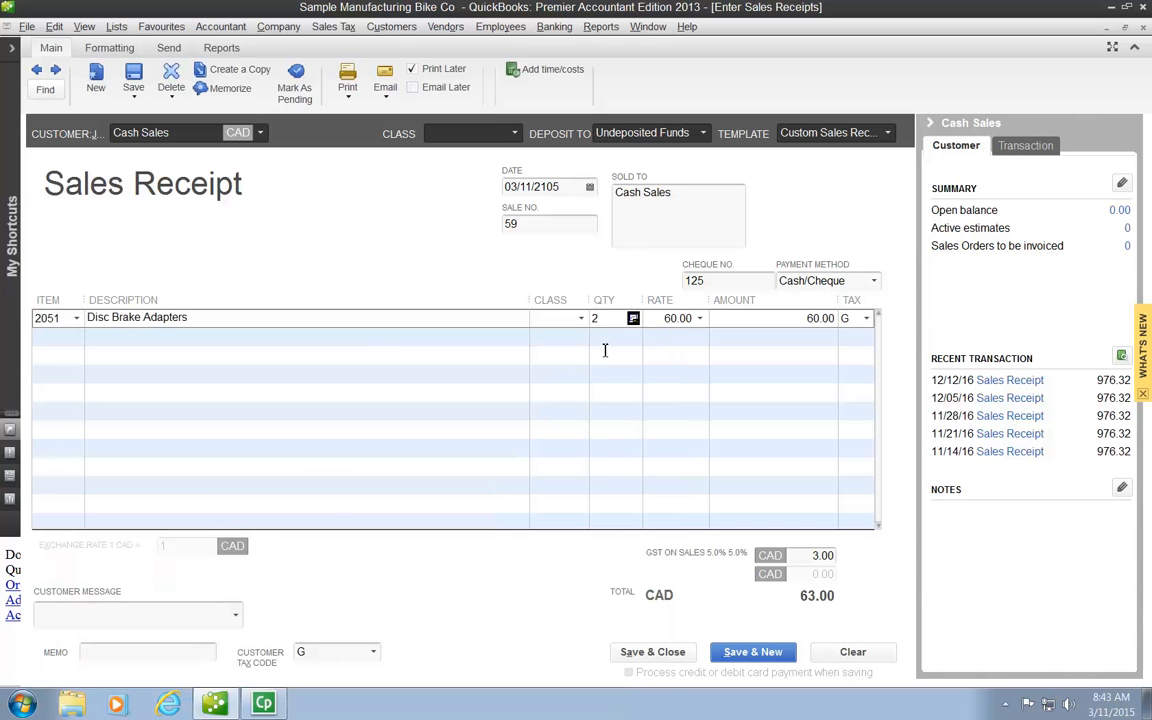
- Add item 2054 Bearings with a quantity of 4 on the receipt's second line
{"action": "left_click", "coordinate": [72, 338]}
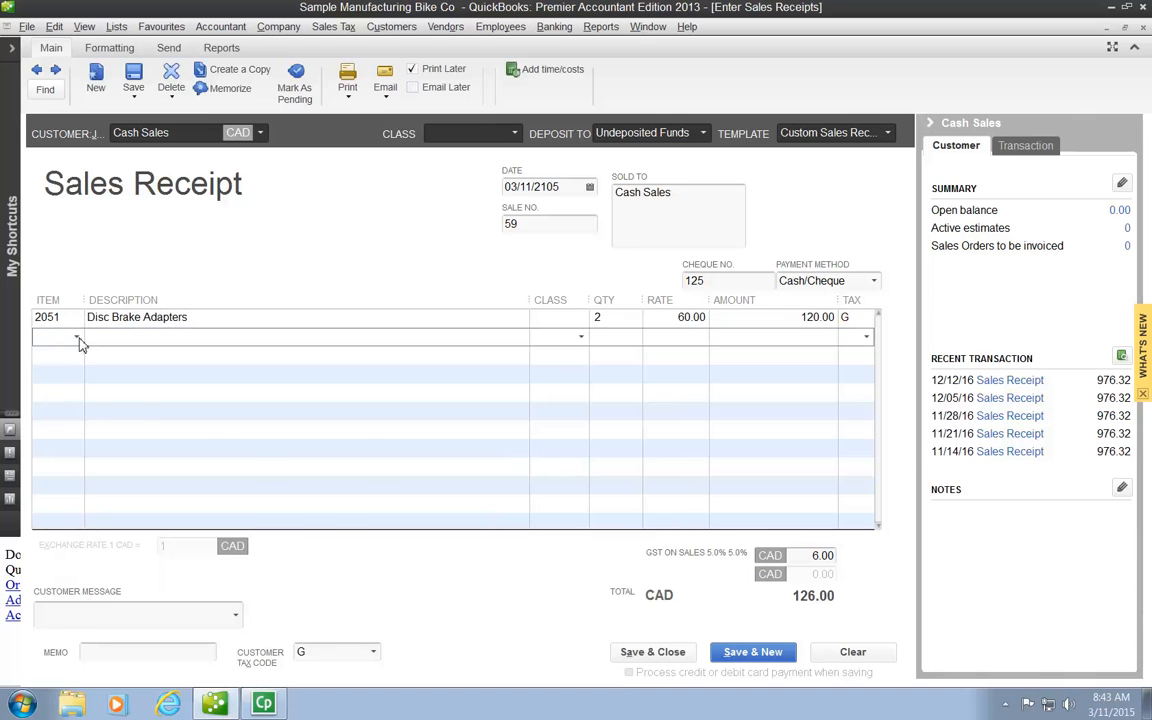
{"action": "left_click", "coordinate": [78, 340]}
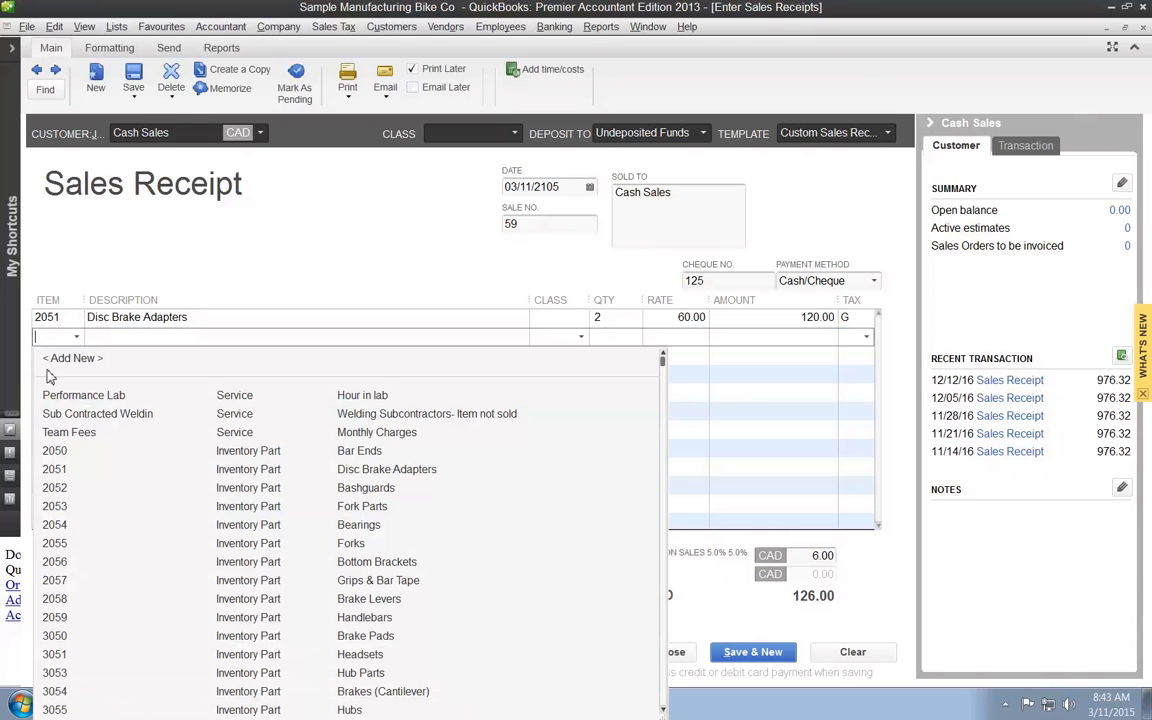
{"action": "left_click", "coordinate": [50, 527]}
{"action": "left_click", "coordinate": [608, 341]}
{"action": "type", "text": "4"}
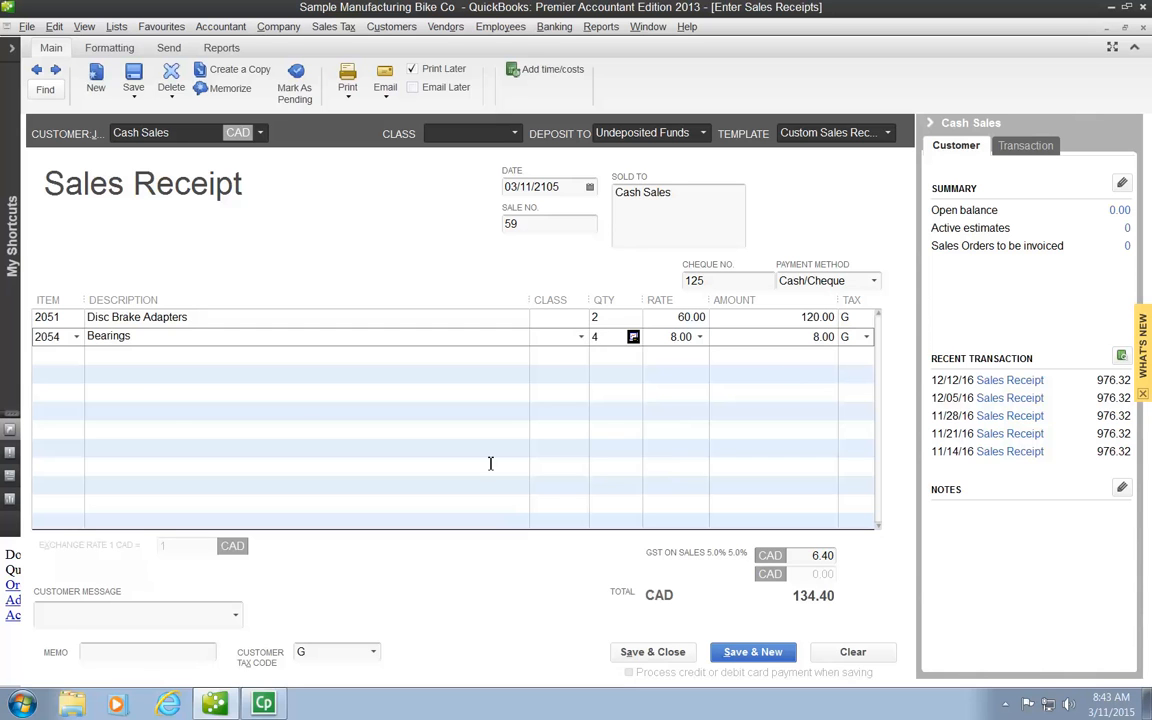
{"action": "left_click", "coordinate": [72, 356]}
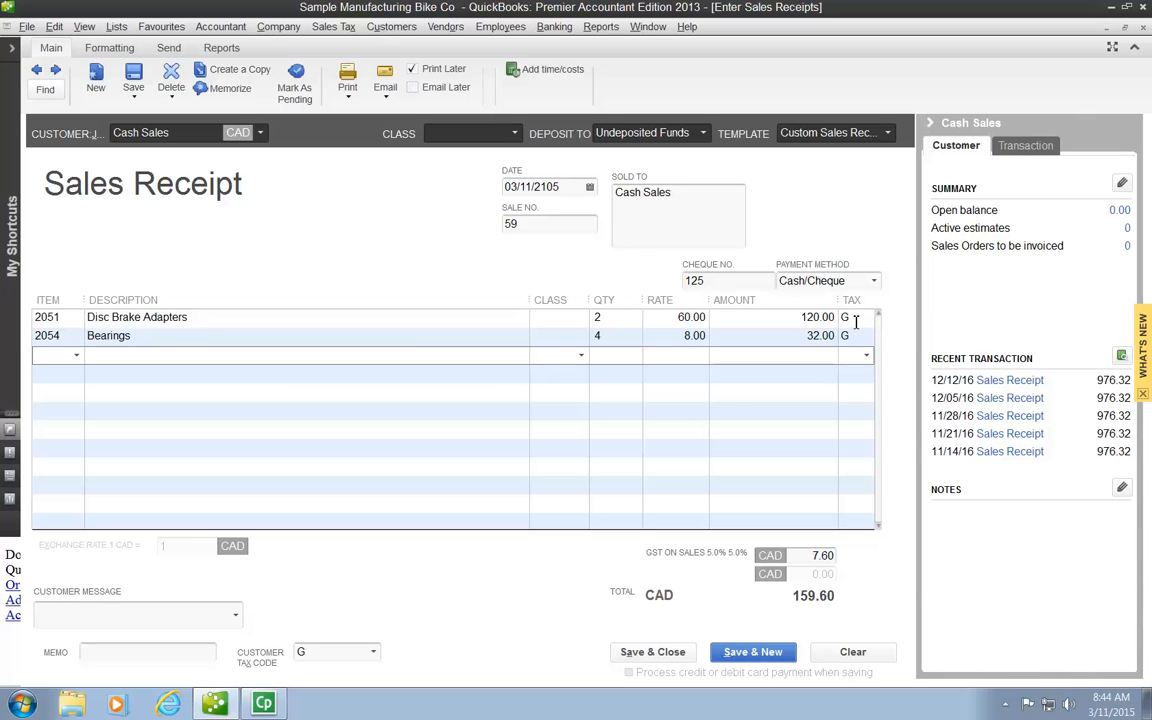
{"action": "left_click", "coordinate": [373, 653]}
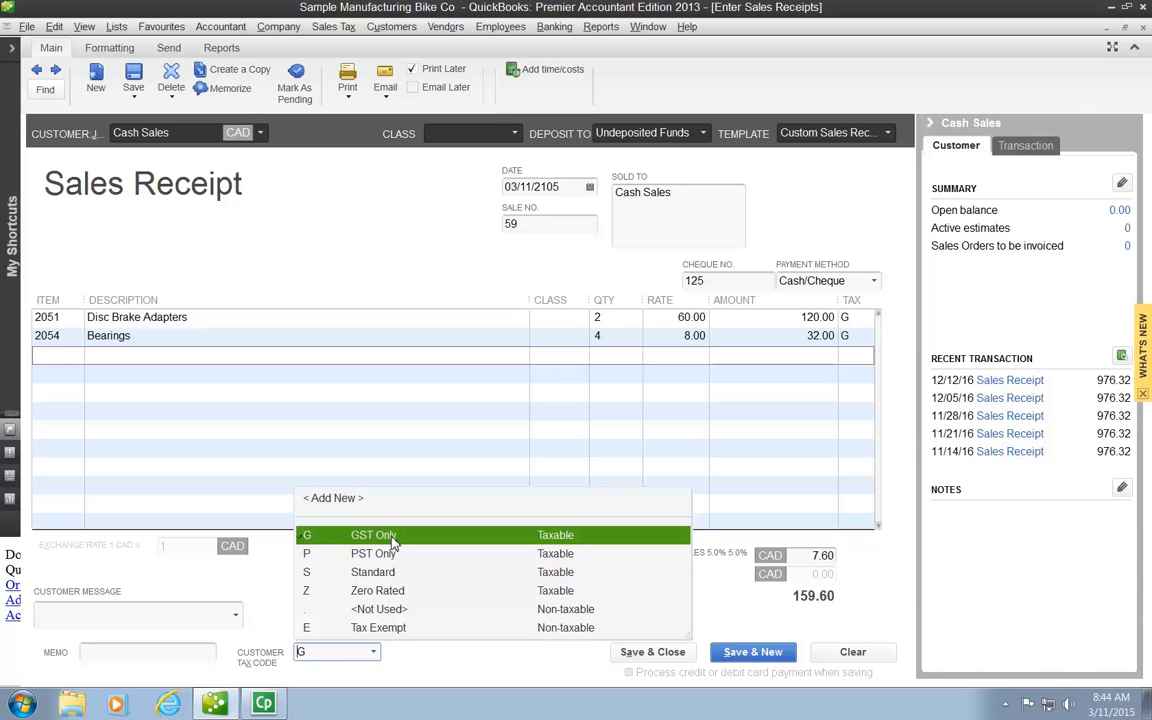
{"action": "left_click", "coordinate": [428, 676]}
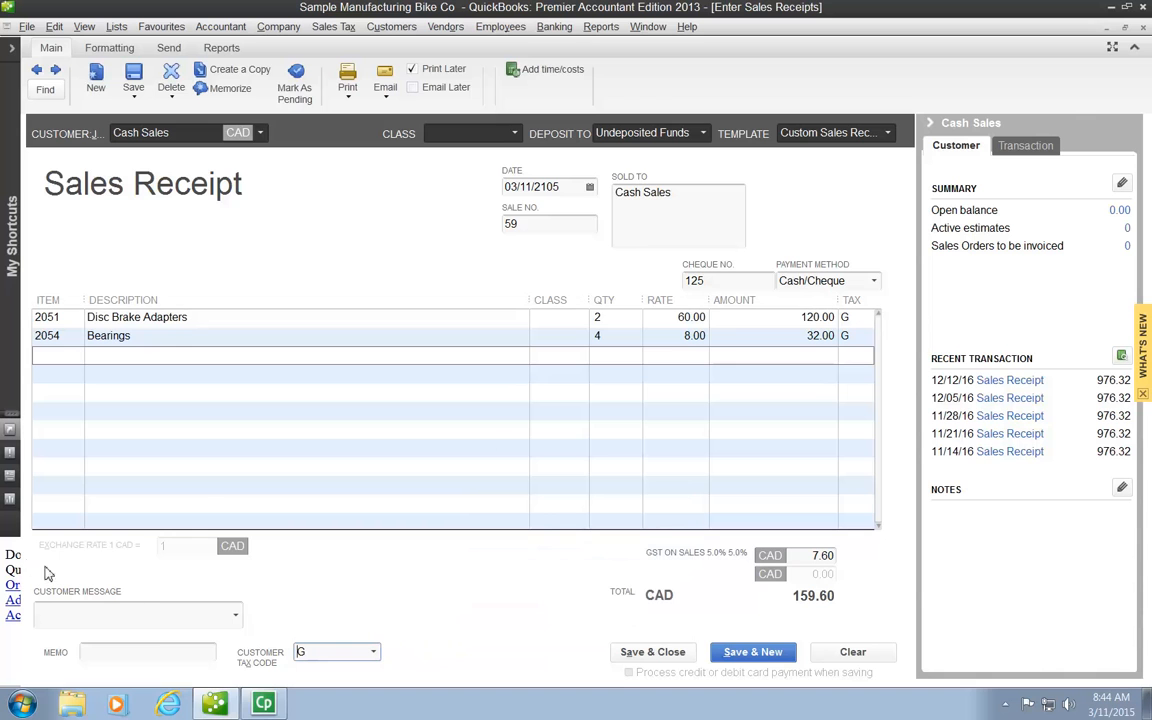
- Set the customer message to "It's been a pleasure serving you!" and the memo to "Items can be returned within 10 days"
{"action": "left_click", "coordinate": [236, 616]}
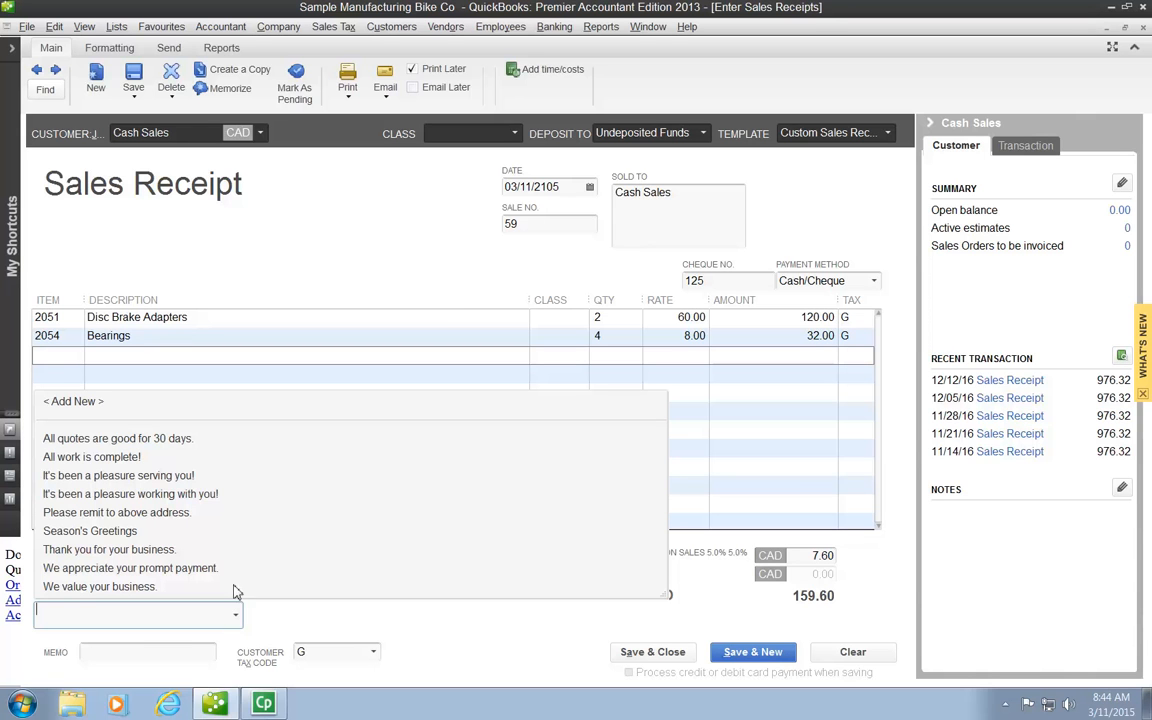
{"action": "left_click", "coordinate": [128, 475]}
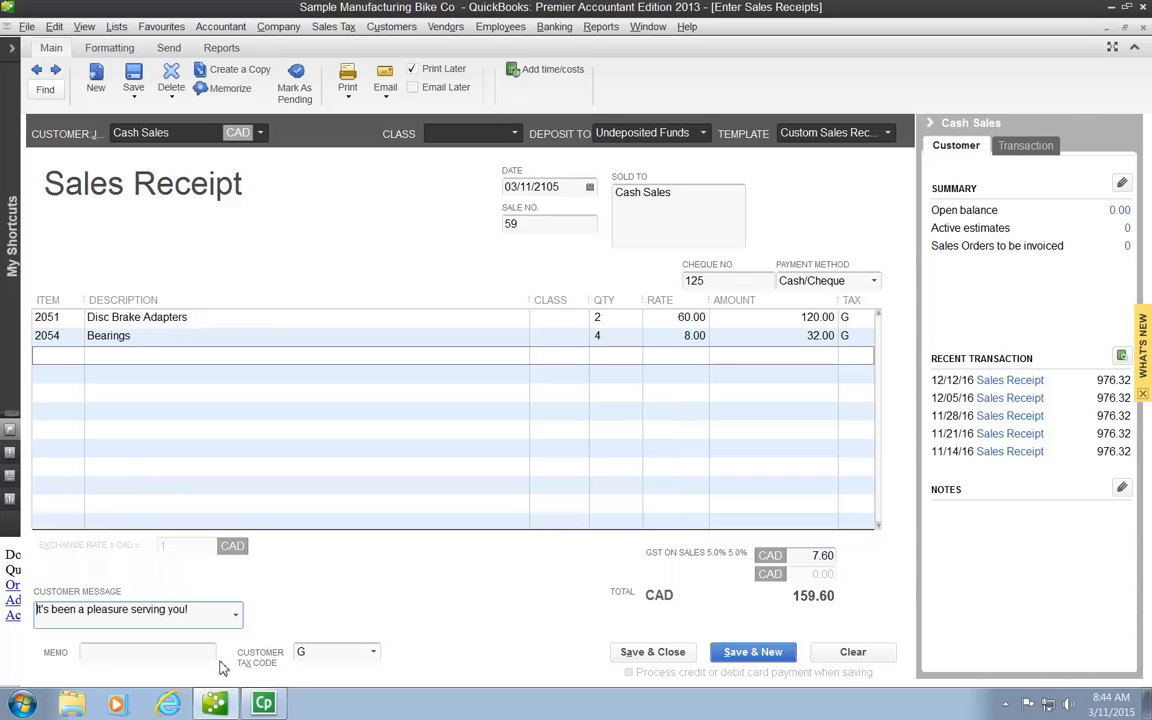
{"action": "left_click", "coordinate": [95, 651]}
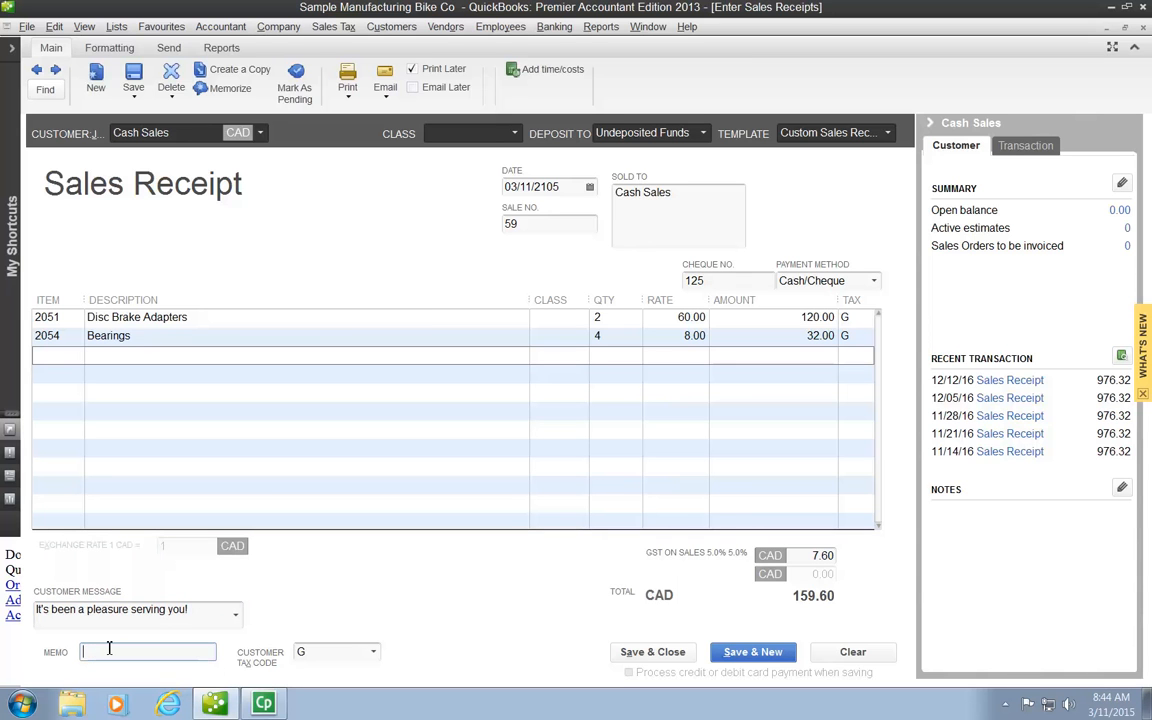
{"action": "type", "text": "Items can be returne"}
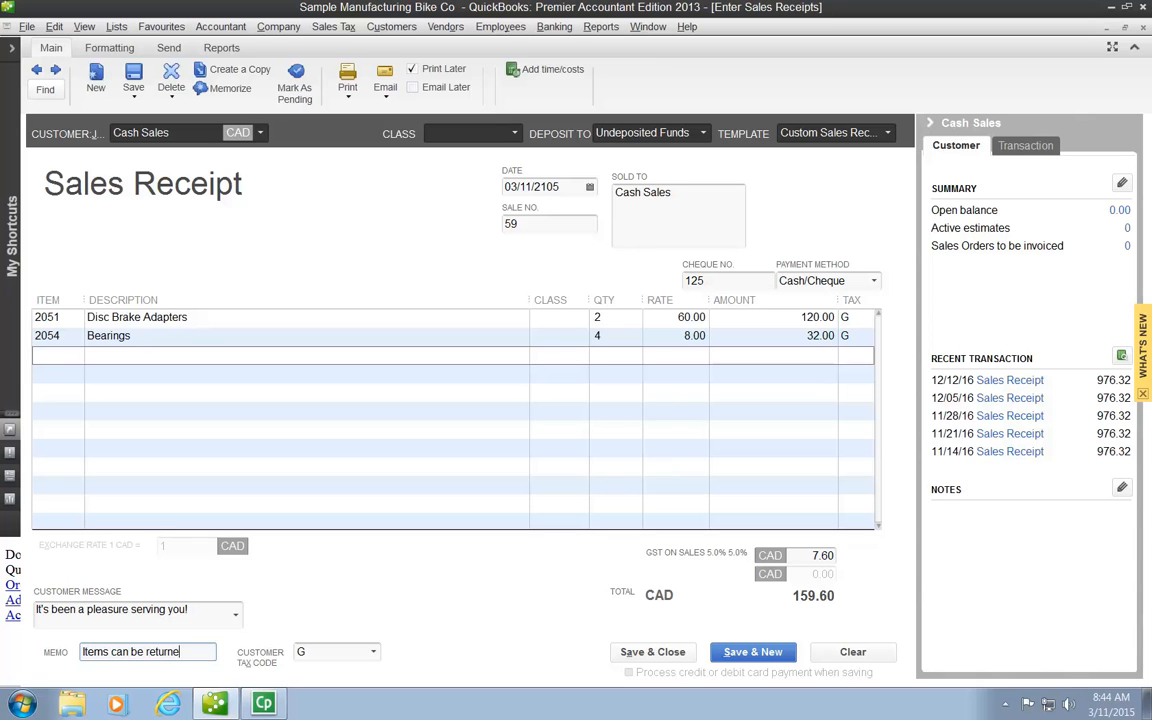
{"action": "type", "text": "d within 10 days"}
- Save and close the sales receipt, accepting the future date and the items without an assigned class
{"action": "left_click", "coordinate": [658, 656]}
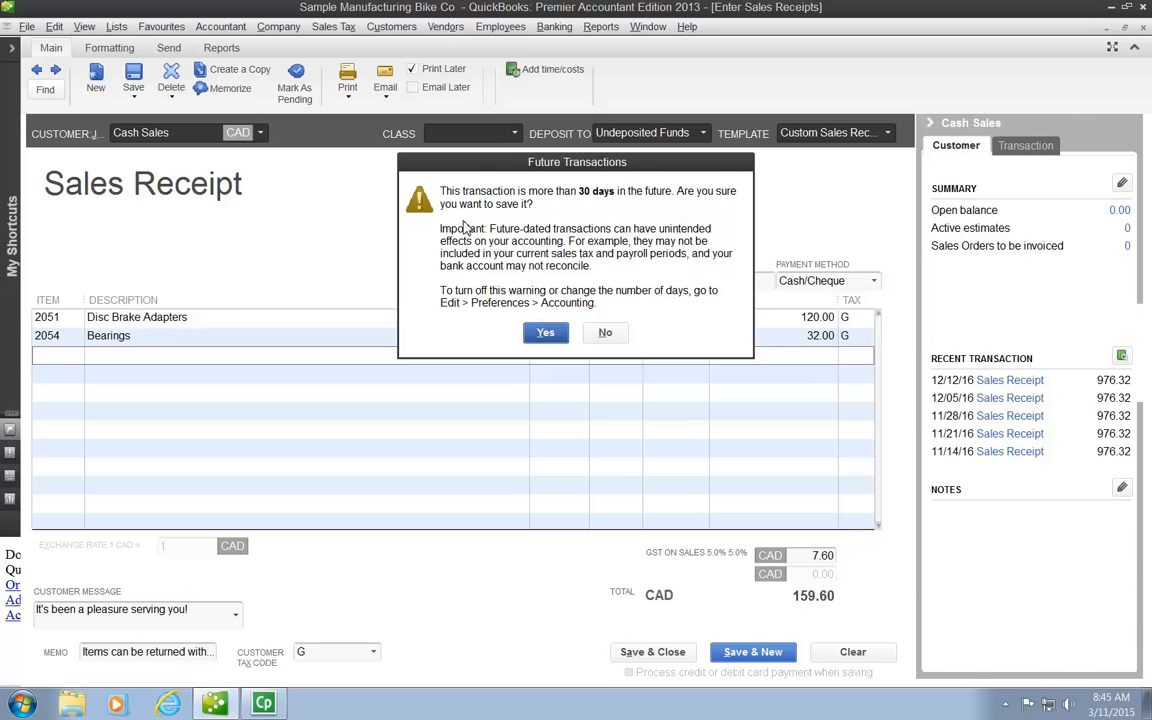
{"action": "left_click", "coordinate": [545, 332]}
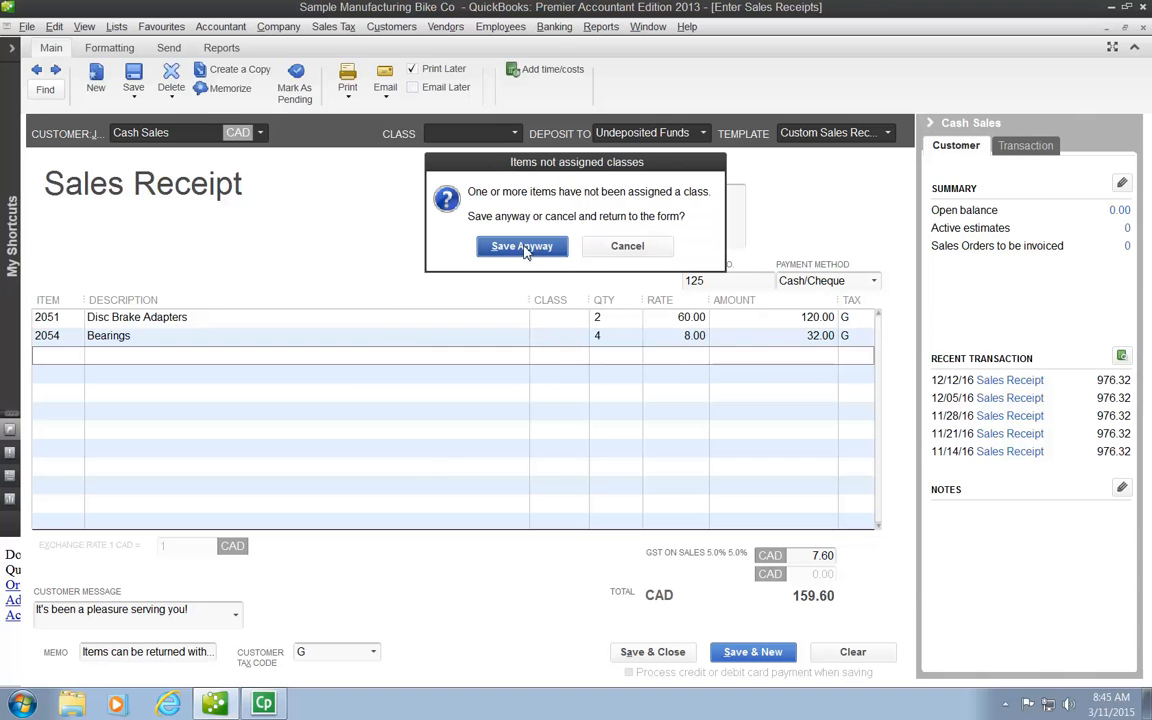
{"action": "left_click", "coordinate": [485, 245]}
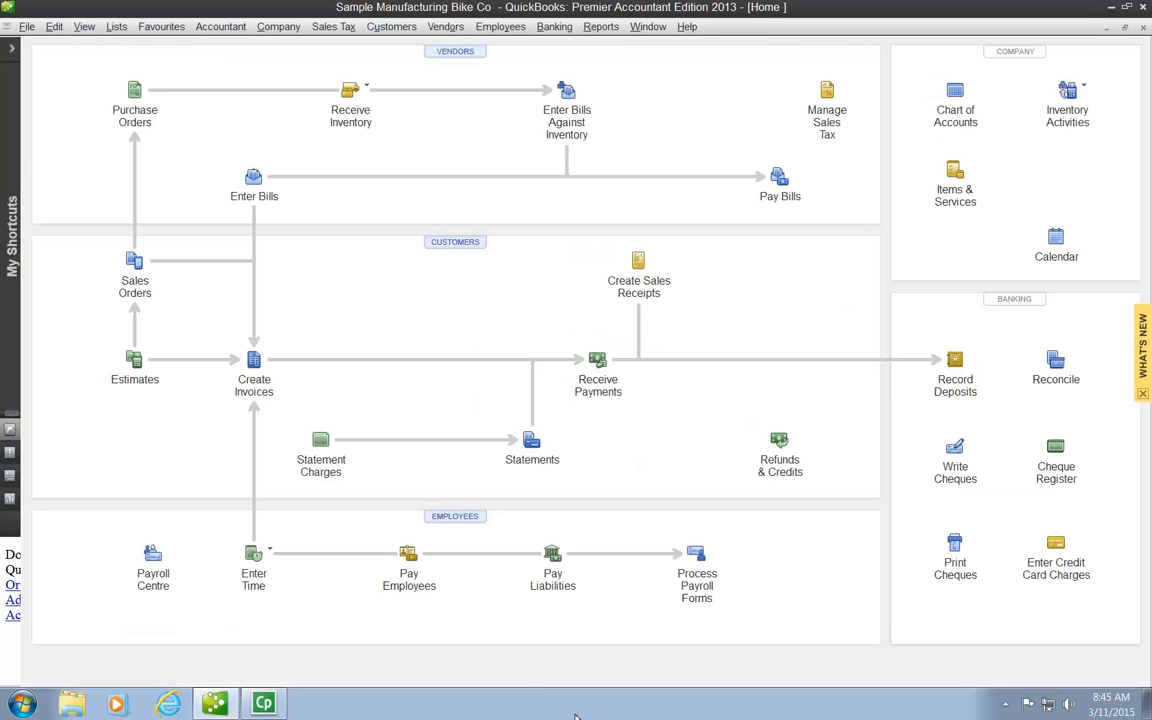